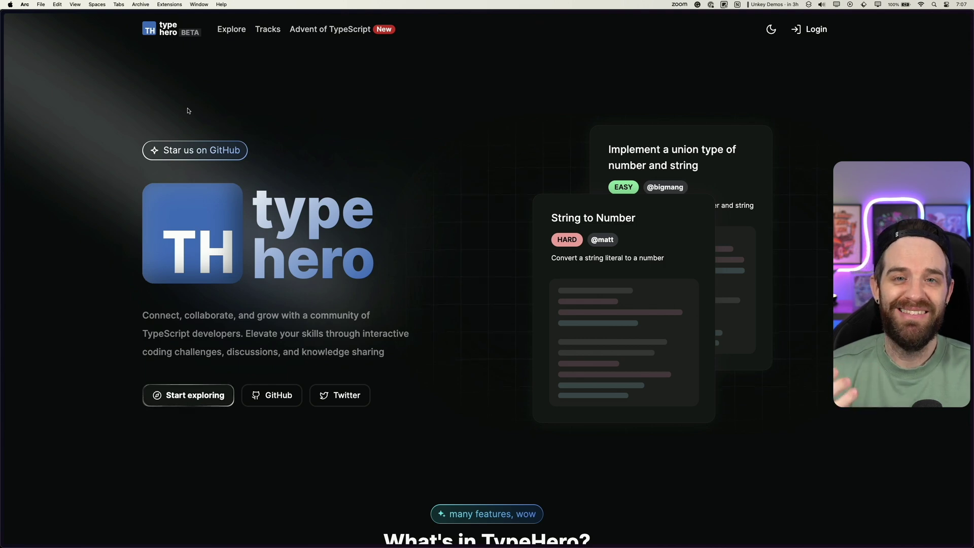
- Start exploring from the home page to reach the list of challenges
left_click(216, 404)
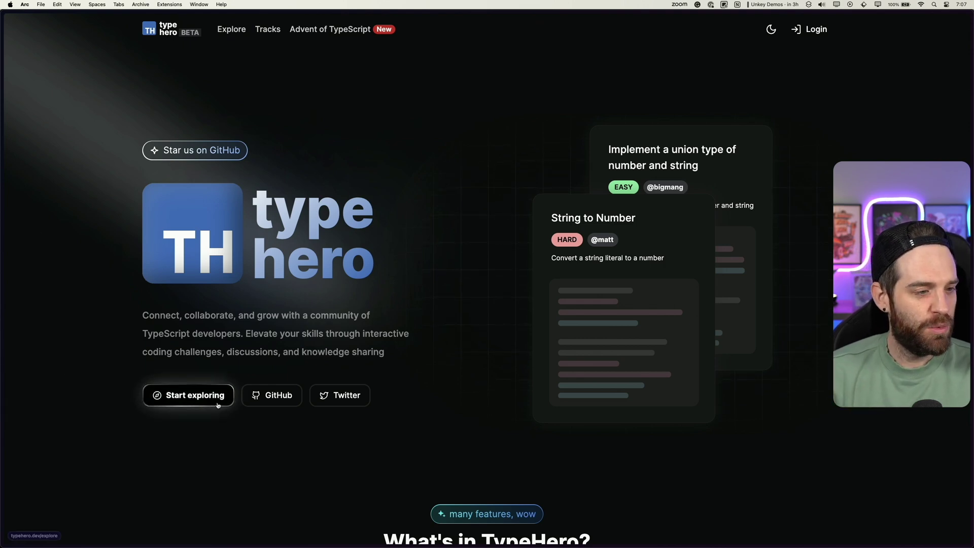
scroll(279, 264, "down", 2)
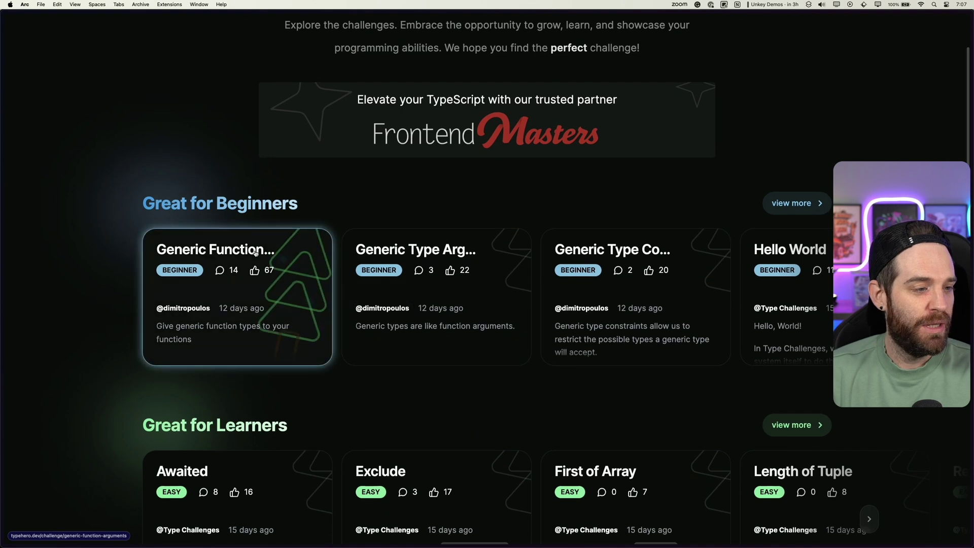
- Open the Generic Function Arguments beginner challenge and read its description
left_click(283, 266)
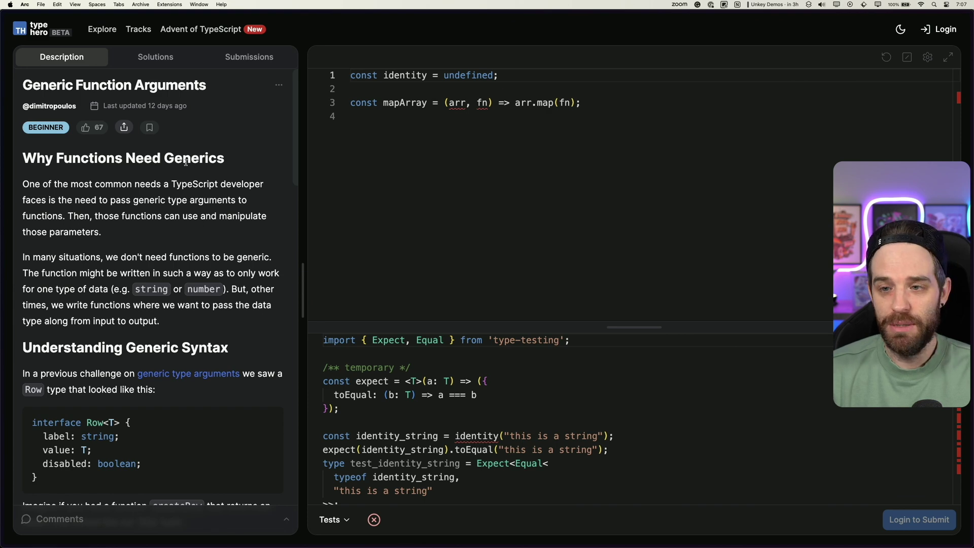
scroll(174, 213, "down", 1)
scroll(145, 216, "down", 2)
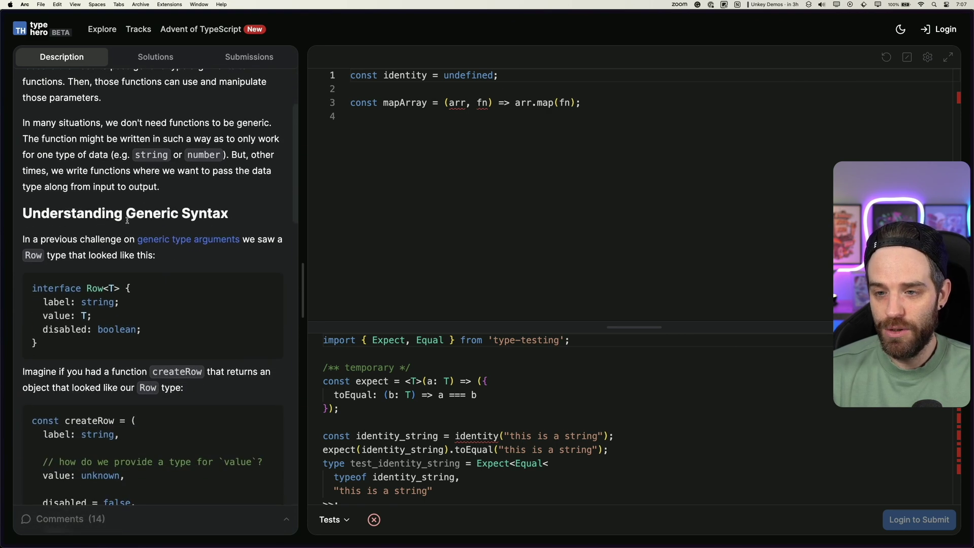
scroll(109, 309, "down", 4)
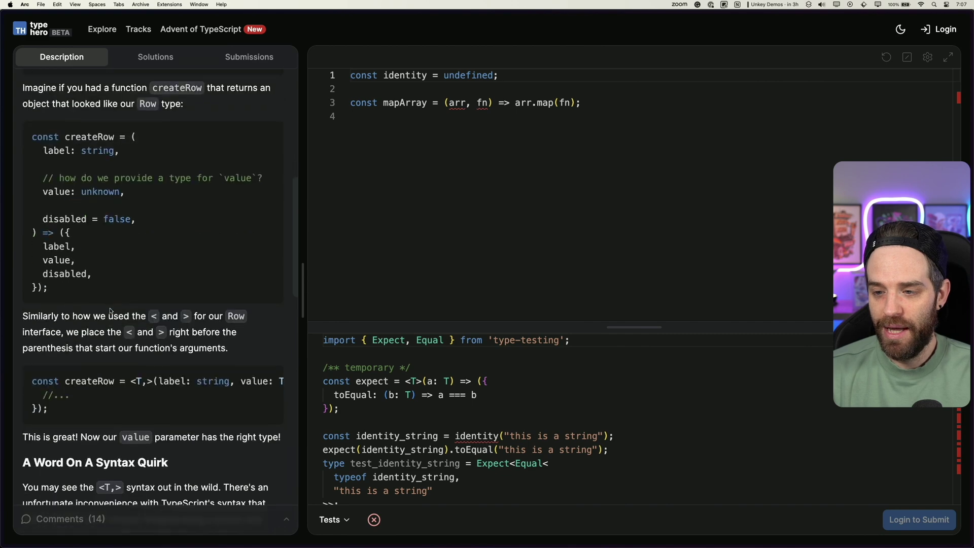
scroll(102, 330, "down", 1)
scroll(102, 330, "down", 3)
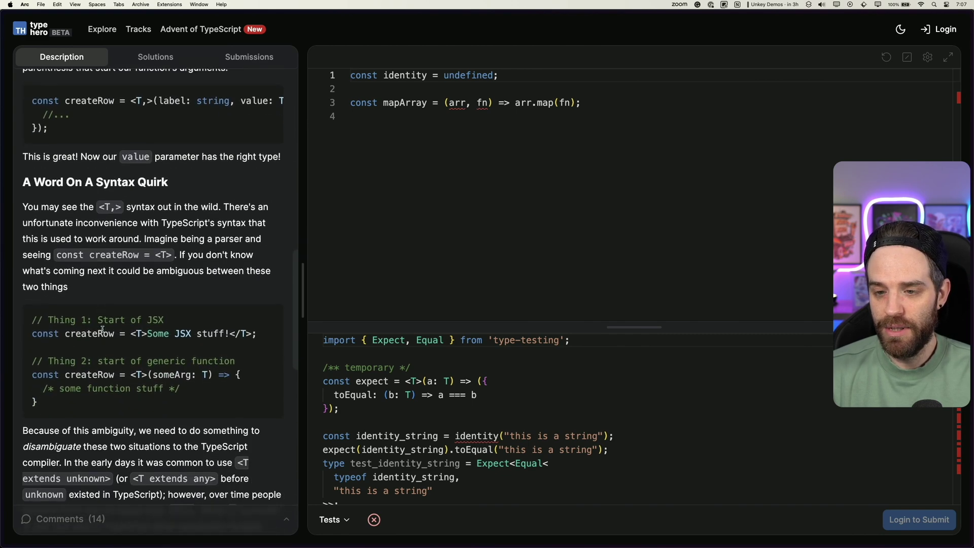
scroll(103, 330, "down", 2)
scroll(102, 329, "down", 1)
scroll(103, 328, "down", 2)
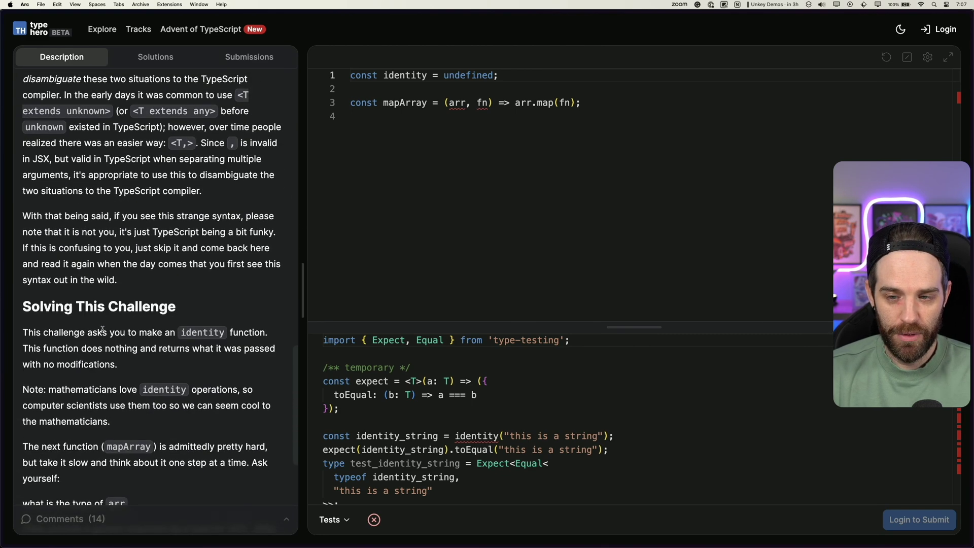
scroll(102, 328, "down", 1)
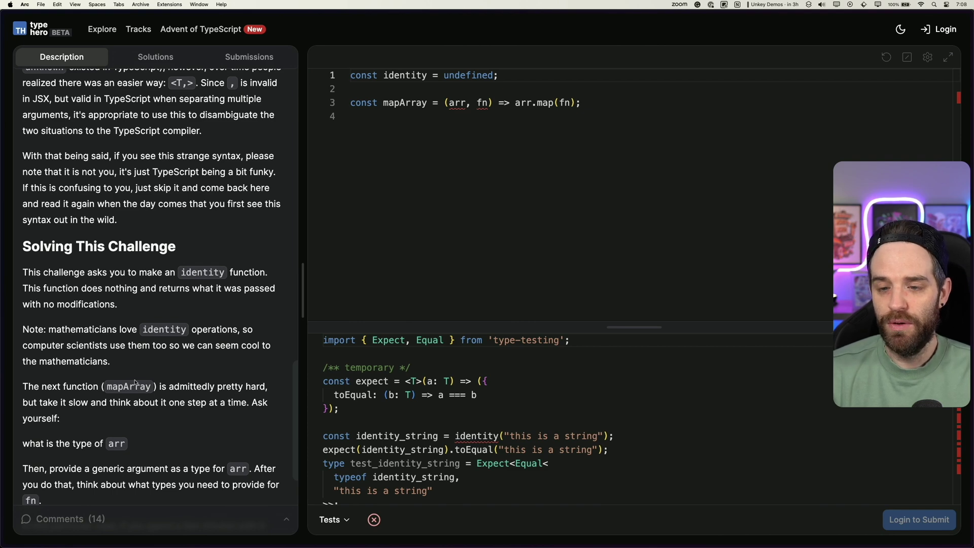
scroll(117, 402, "down", 3)
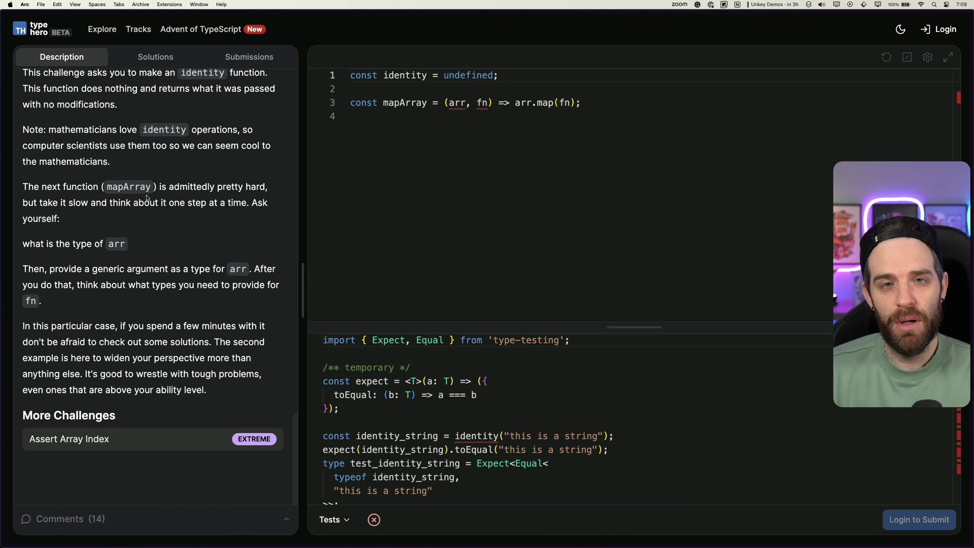
- Return to Explore's difficulty sections, then visit the Advent of TypeScript countdown page
left_click(100, 29)
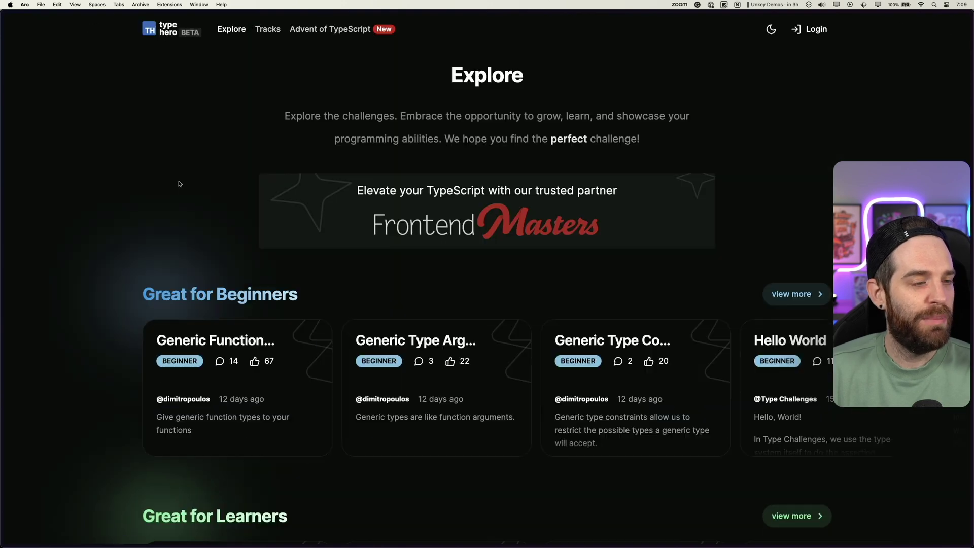
scroll(112, 286, "down", 5)
scroll(111, 286, "down", 2)
scroll(111, 286, "down", 2)
scroll(112, 286, "down", 3)
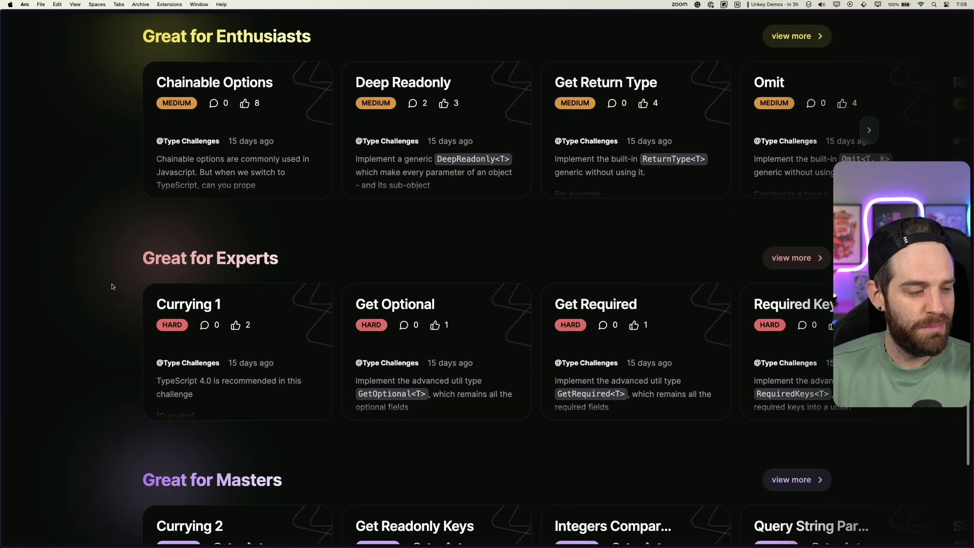
scroll(112, 286, "down", 3)
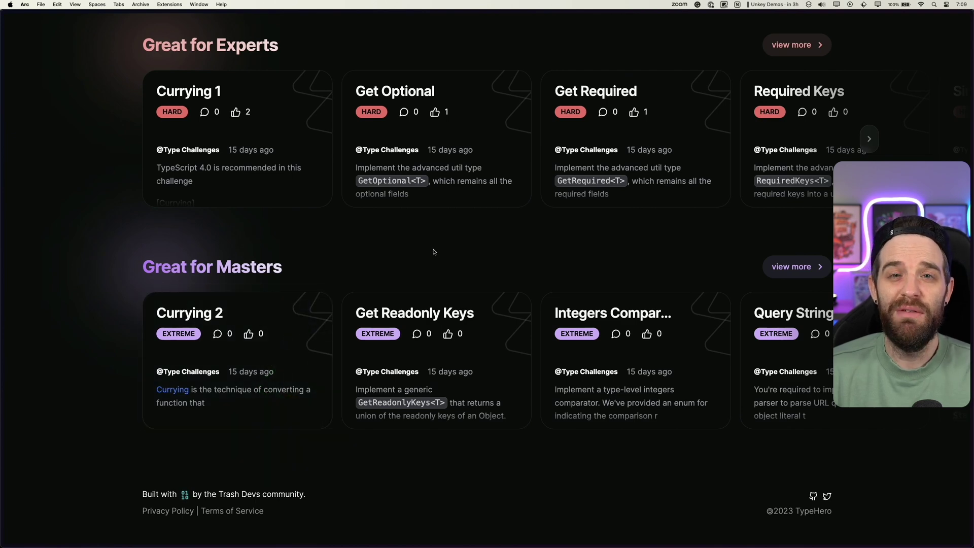
scroll(434, 252, "up", 15)
scroll(433, 251, "down", 15)
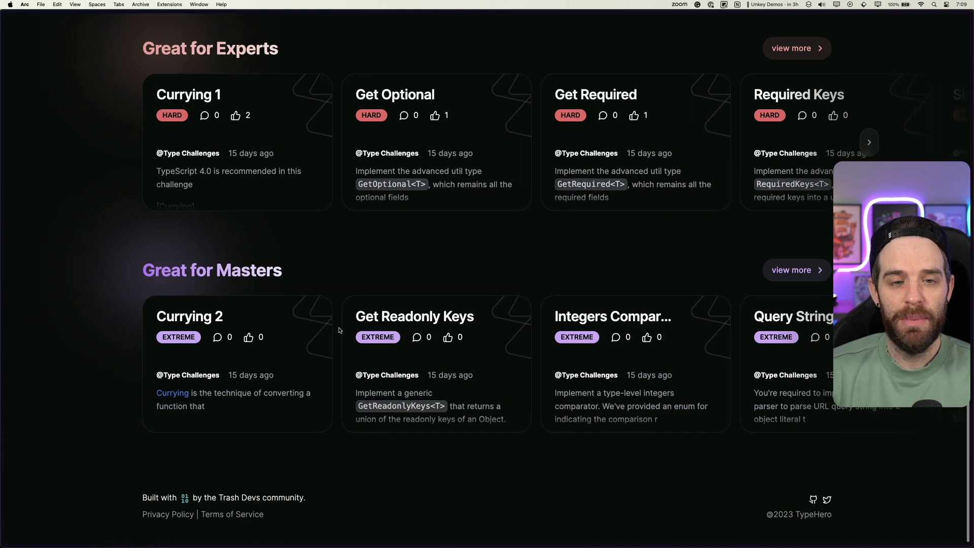
scroll(339, 330, "up", 10)
scroll(339, 329, "up", 5)
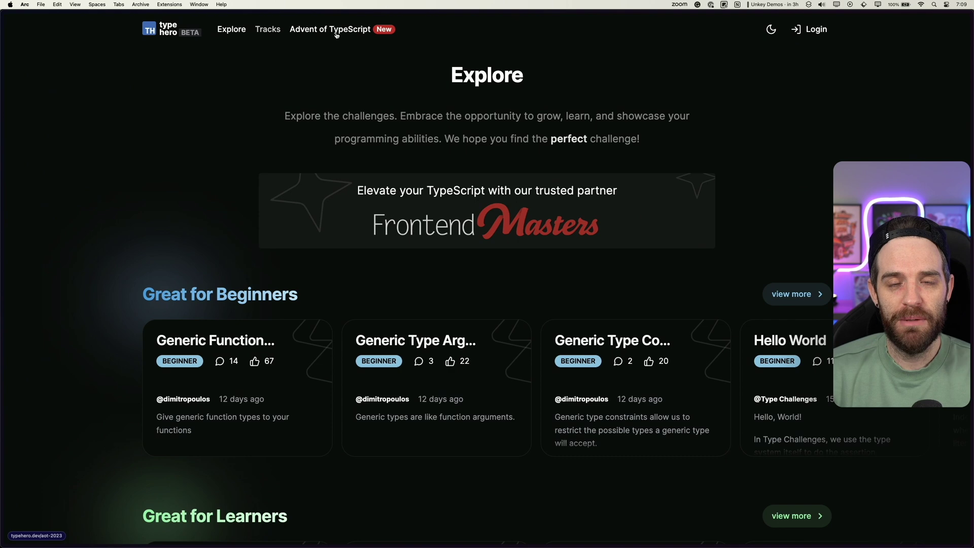
left_click(337, 31)
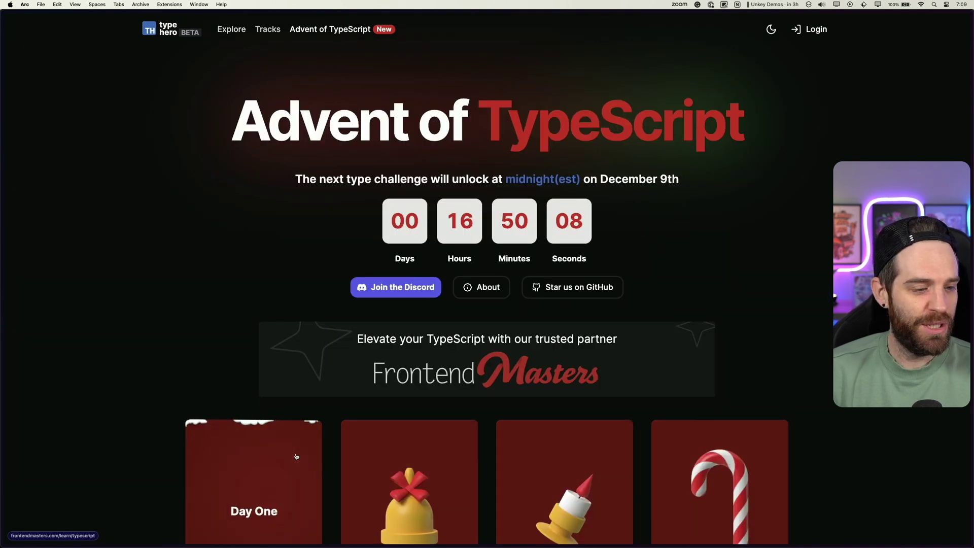
scroll(296, 456, "down", 3)
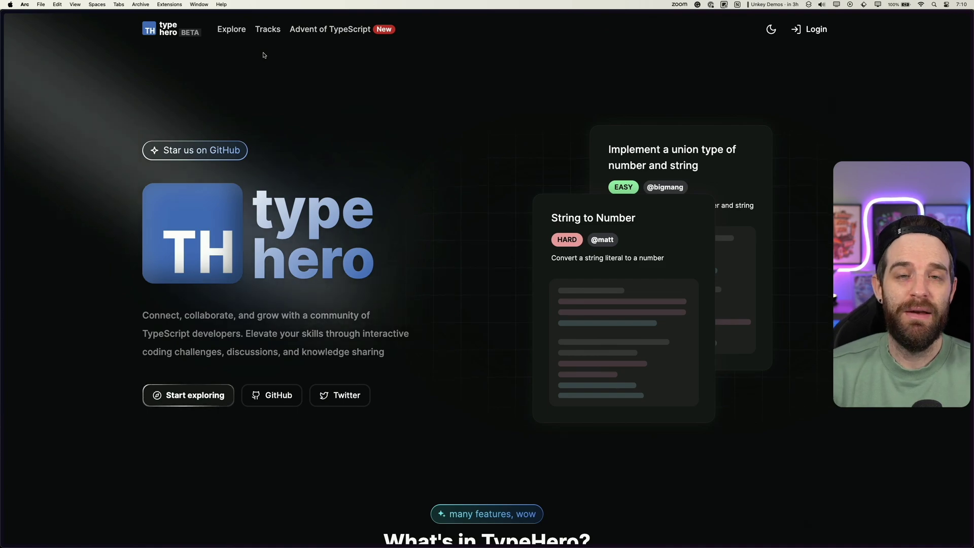
scroll(355, 132, "down", 10)
scroll(355, 133, "down", 5)
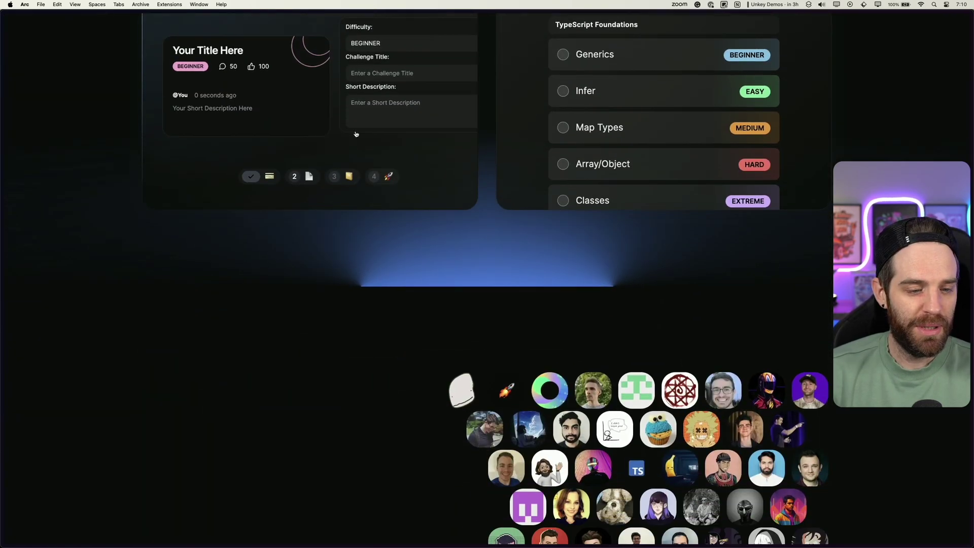
scroll(355, 133, "down", 5)
scroll(355, 133, "down", 5)
scroll(305, 99, "up", 2)
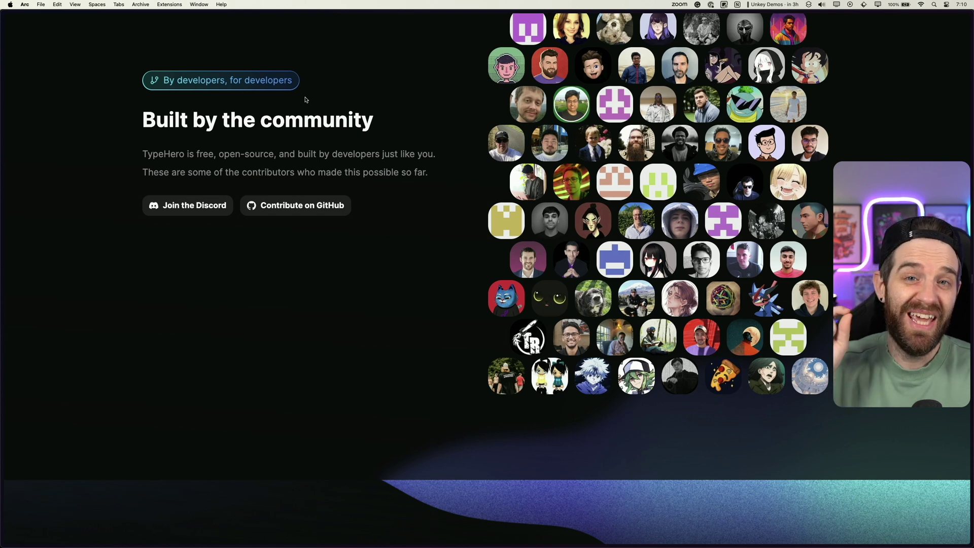
- Leave for the project's GitHub via Contribute on GitHub in the community section
left_click(298, 215)
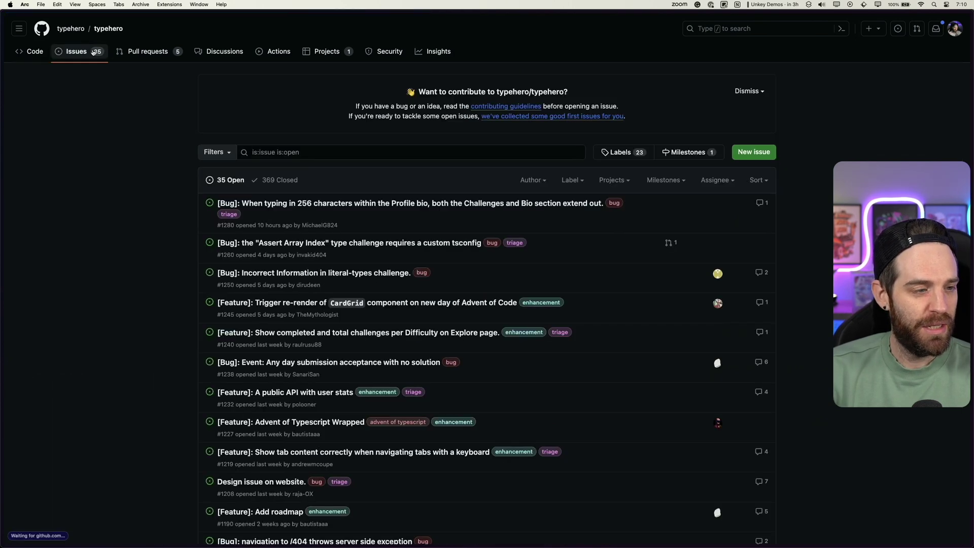
scroll(418, 302, "down", 5)
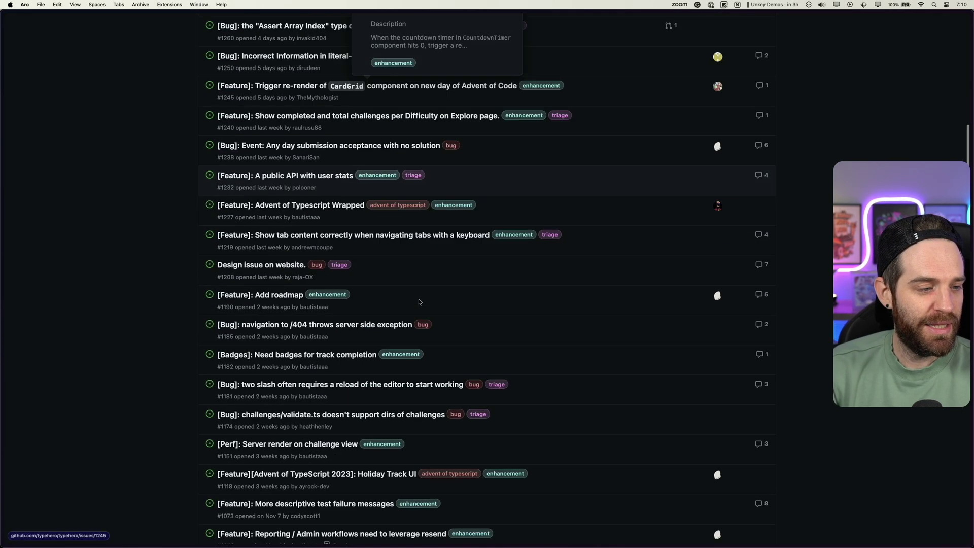
scroll(418, 303, "down", 5)
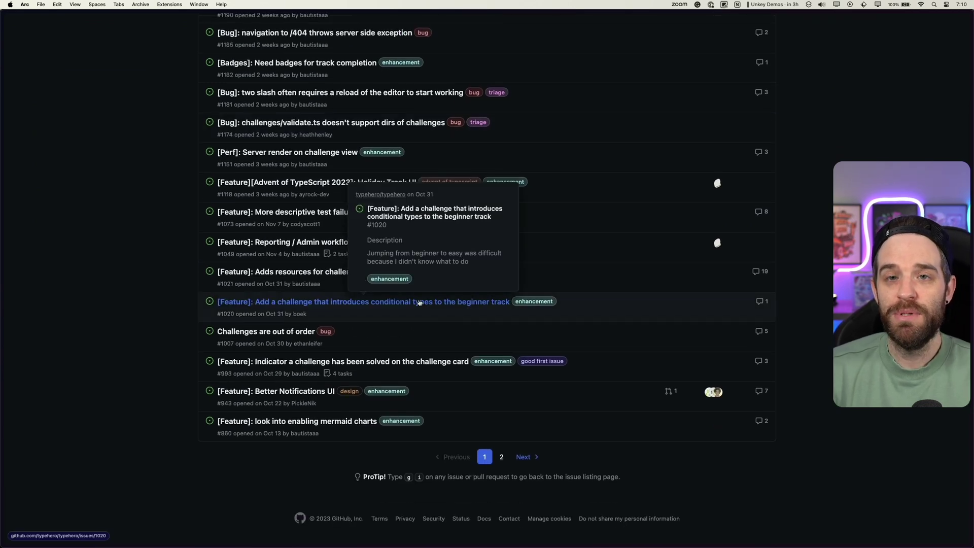
scroll(418, 302, "up", 10)
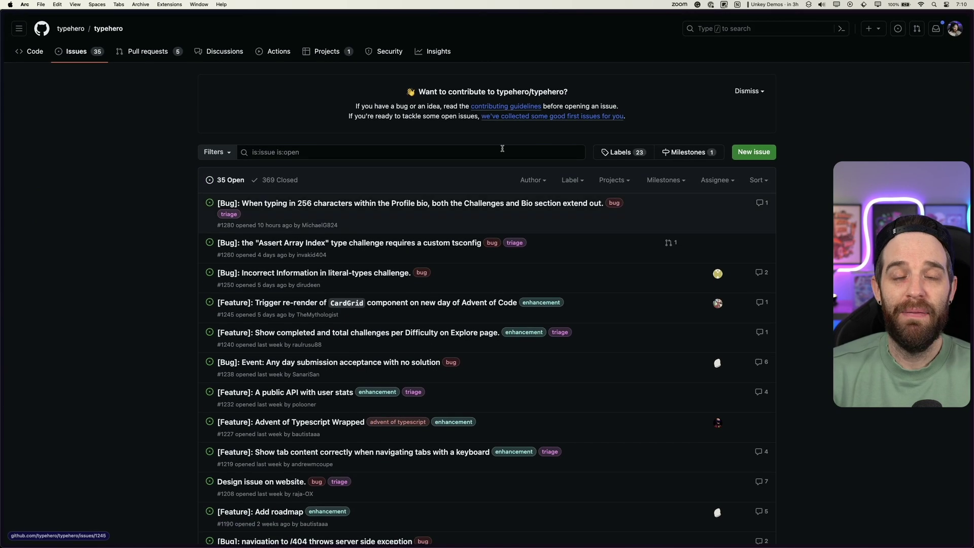